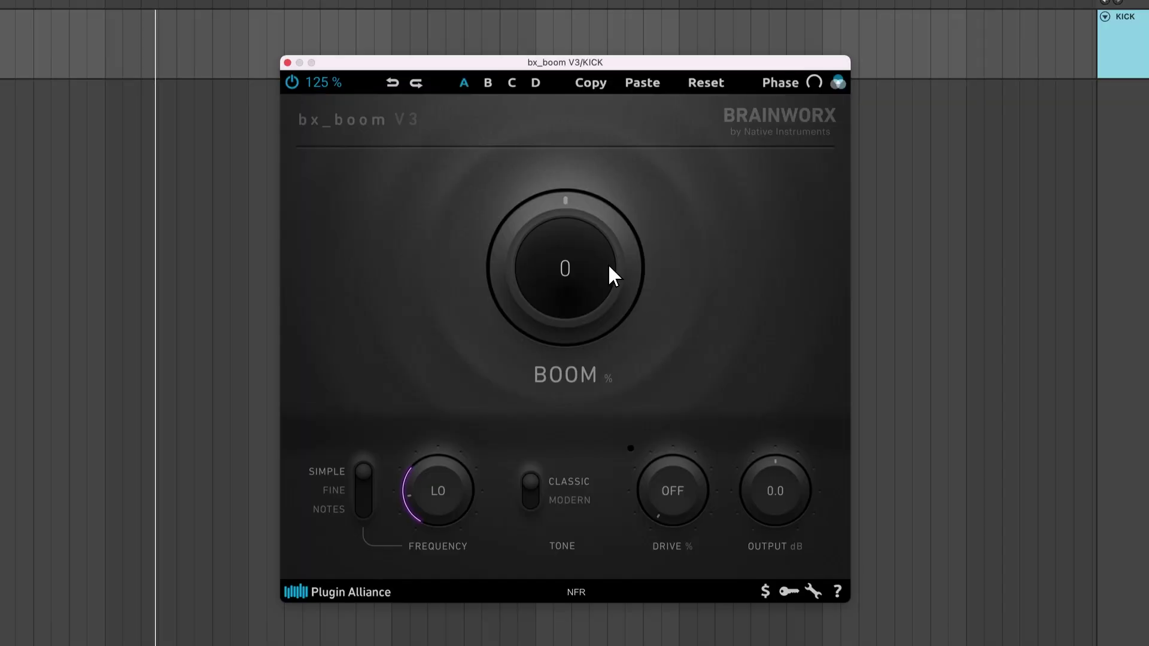
# Step: Reset the Boom knob to 0 and dial it back up to 71%
pyautogui.moveTo(607, 265); pyautogui.dragTo(647, 196)
pyautogui.doubleClick(608, 242)
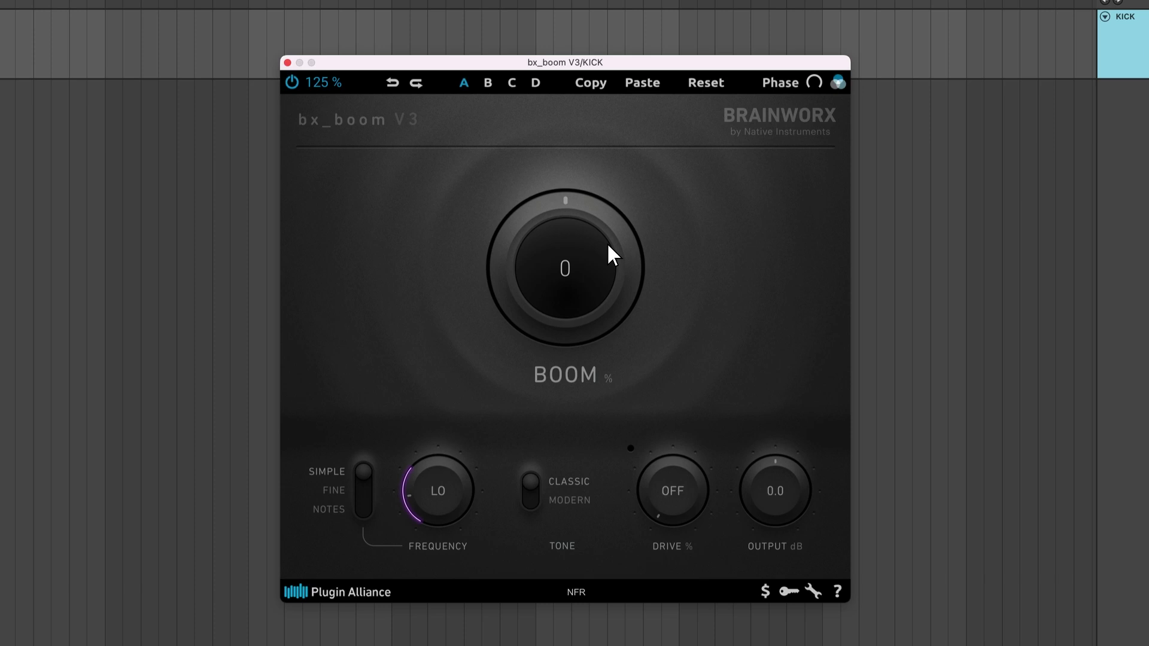
pyautogui.moveTo(607, 242); pyautogui.dragTo(607, 125)
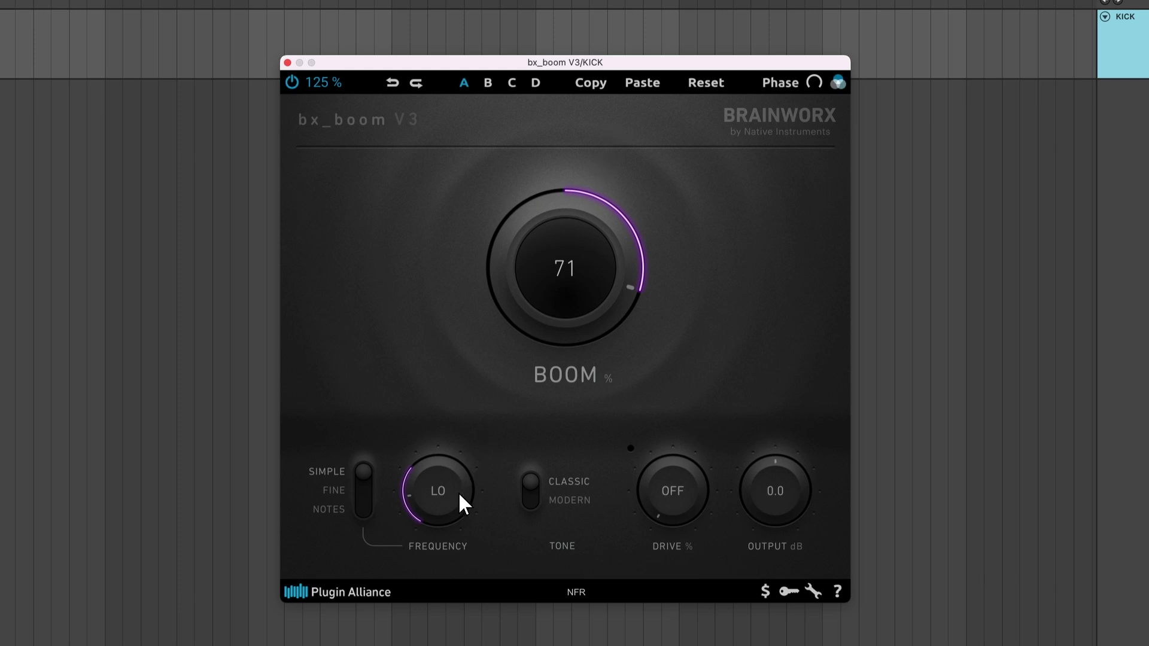
# Step: Sweep the boom Frequency through LO, MID and HI, leaving it on MID
pyautogui.moveTo(458, 490); pyautogui.dragTo(451, 337)
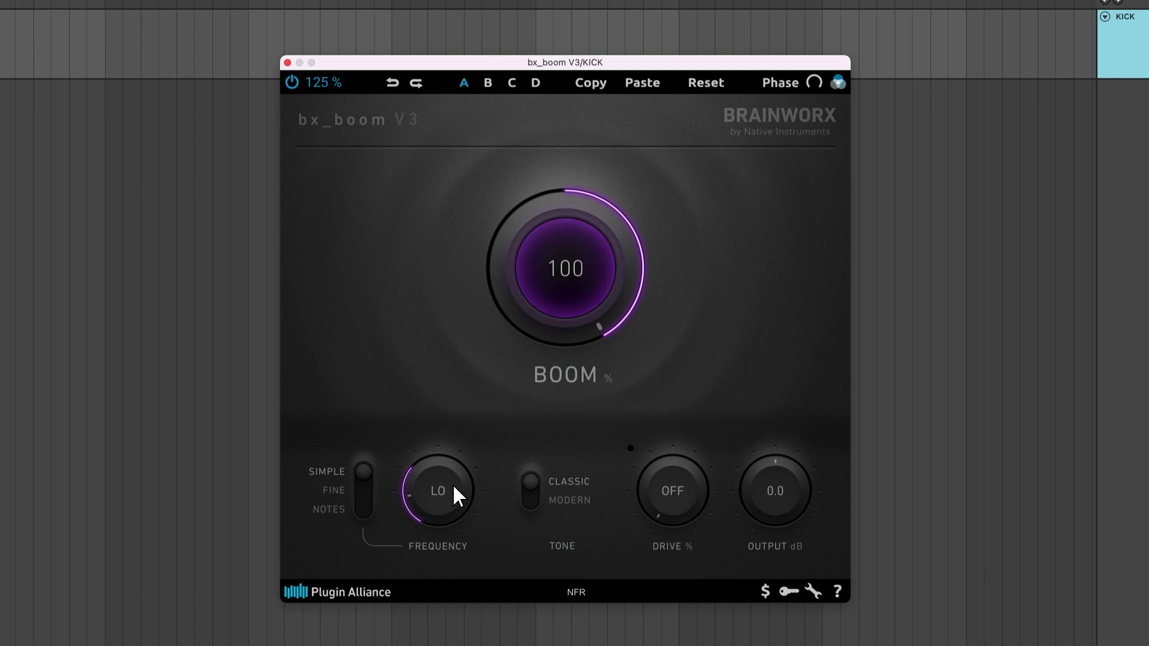
pyautogui.moveTo(453, 479); pyautogui.dragTo(451, 411)
pyautogui.moveTo(450, 411); pyautogui.dragTo(450, 327)
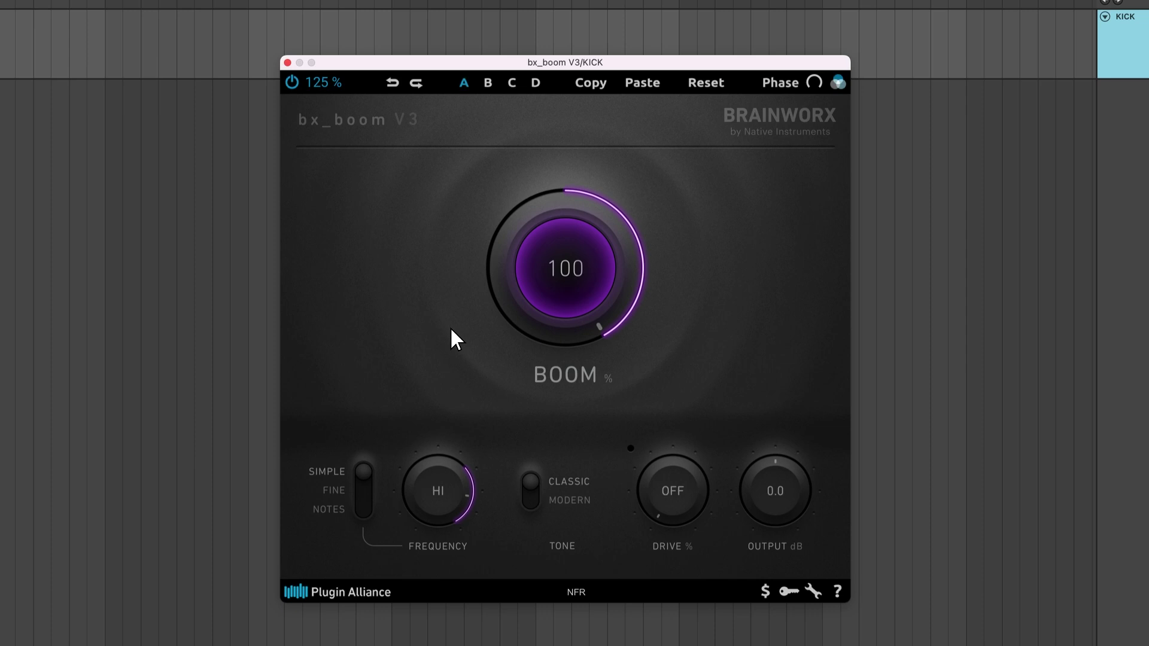
pyautogui.moveTo(450, 327); pyautogui.dragTo(458, 408)
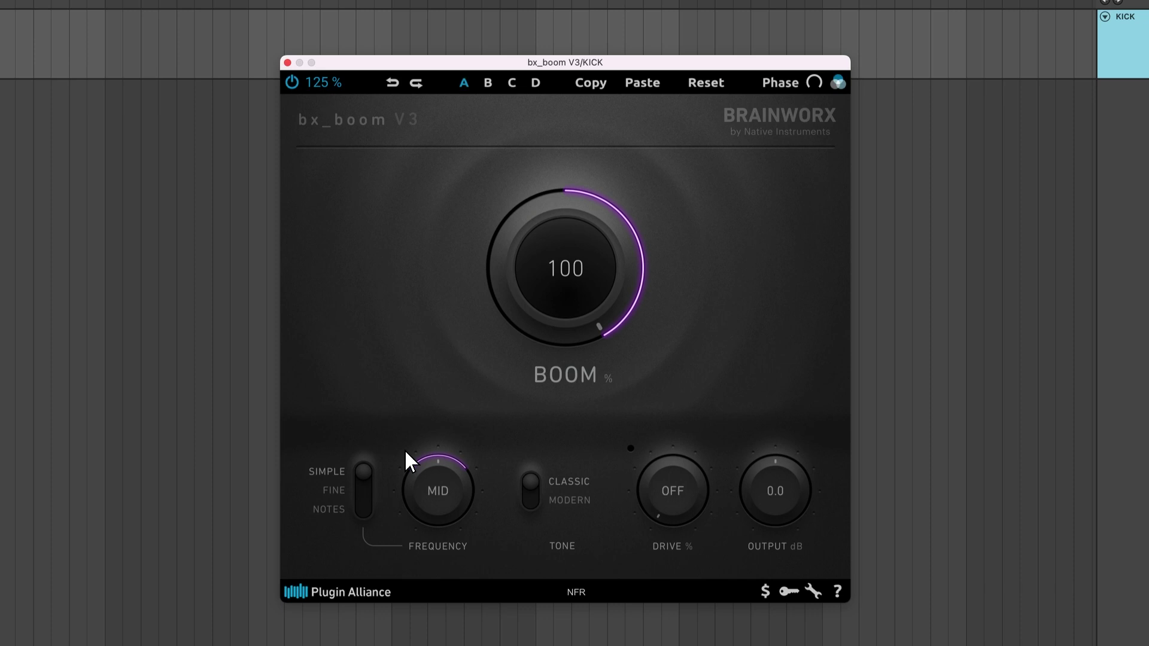
# Step: Switch Frequency to FINE mode and sweep it in hertz to 32 Hz
pyautogui.click(367, 492)
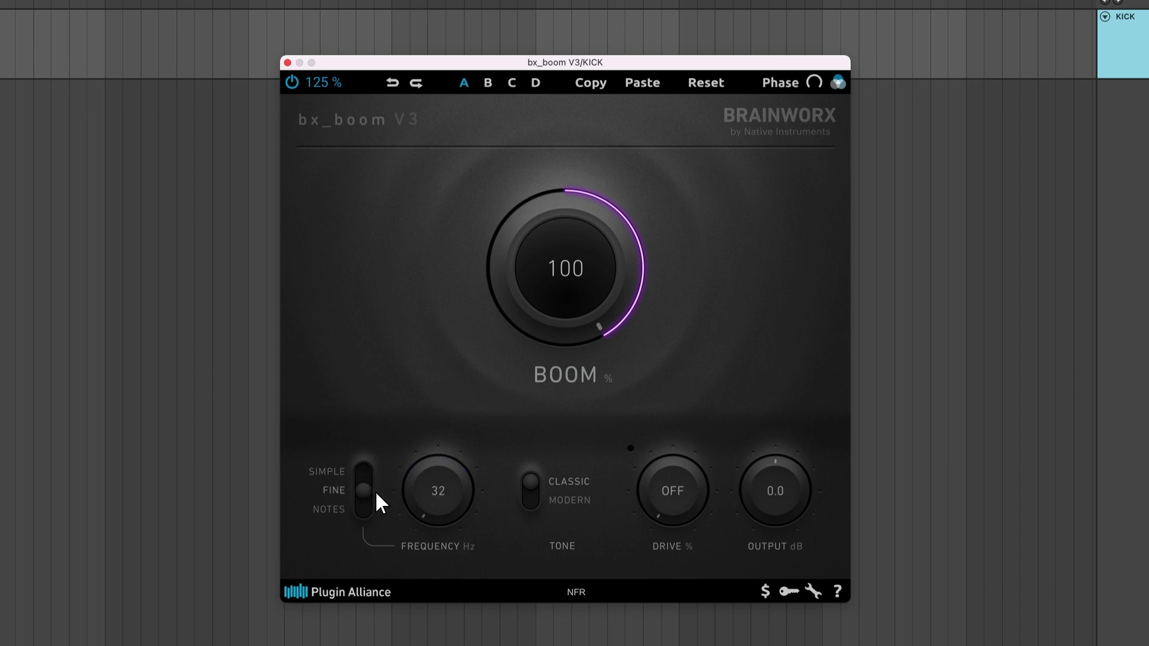
pyautogui.moveTo(440, 508); pyautogui.dragTo(465, 576)
# Step: Switch Frequency to NOTES mode and tune it up to F1
pyautogui.click(365, 517)
pyautogui.moveTo(445, 501); pyautogui.dragTo(434, 403)
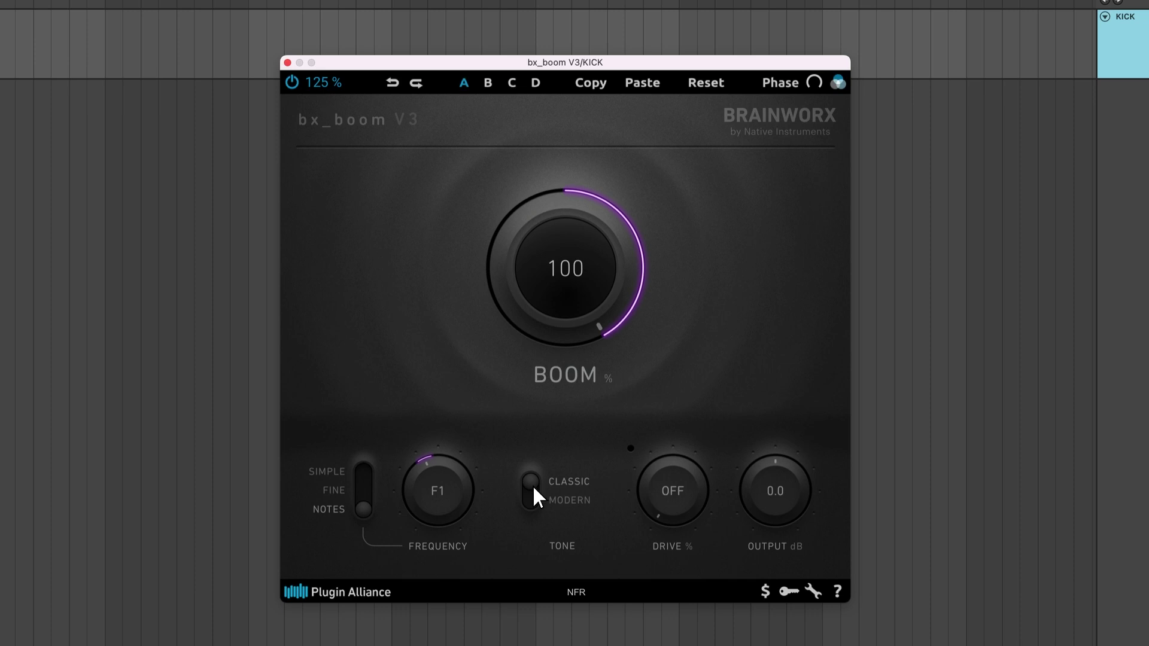
# Step: Compare the MODERN and CLASSIC tones, finishing on MODERN
pyautogui.click(531, 505)
pyautogui.click(533, 483)
pyautogui.click(529, 502)
# Step: Raise Drive to 100%, lower Boom to 73% and trim Output to -1.2 dB
pyautogui.moveTo(674, 500); pyautogui.dragTo(713, 347)
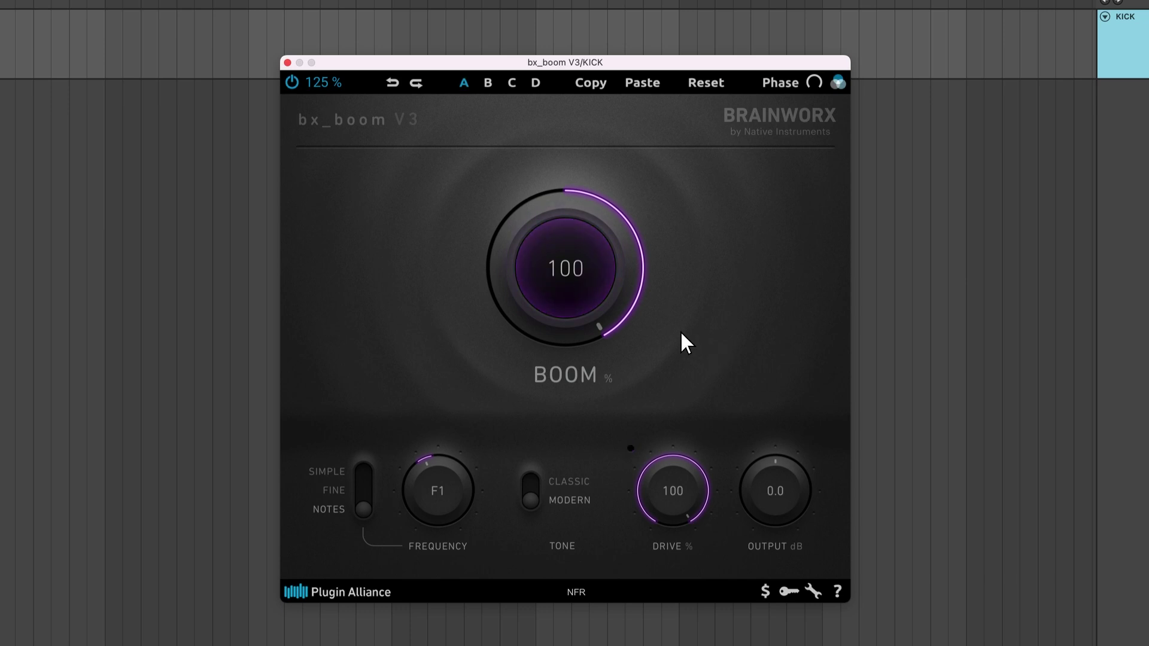
pyautogui.moveTo(611, 314); pyautogui.dragTo(631, 366)
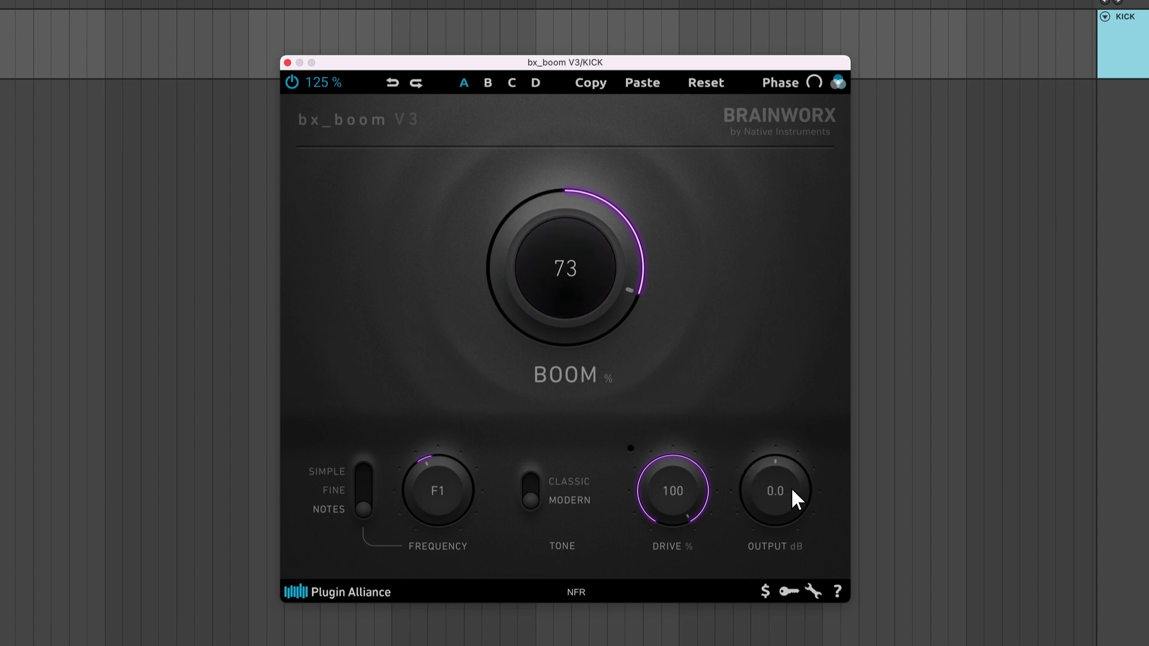
pyautogui.moveTo(792, 490)
pyautogui.mouseDown()
pyautogui.moveTo(808, 588)
pyautogui.moveTo(802, 506)
pyautogui.mouseUp()
# Step: Try the 100% window size, restore 125%, then undo and redo the output change
pyautogui.click(321, 83)
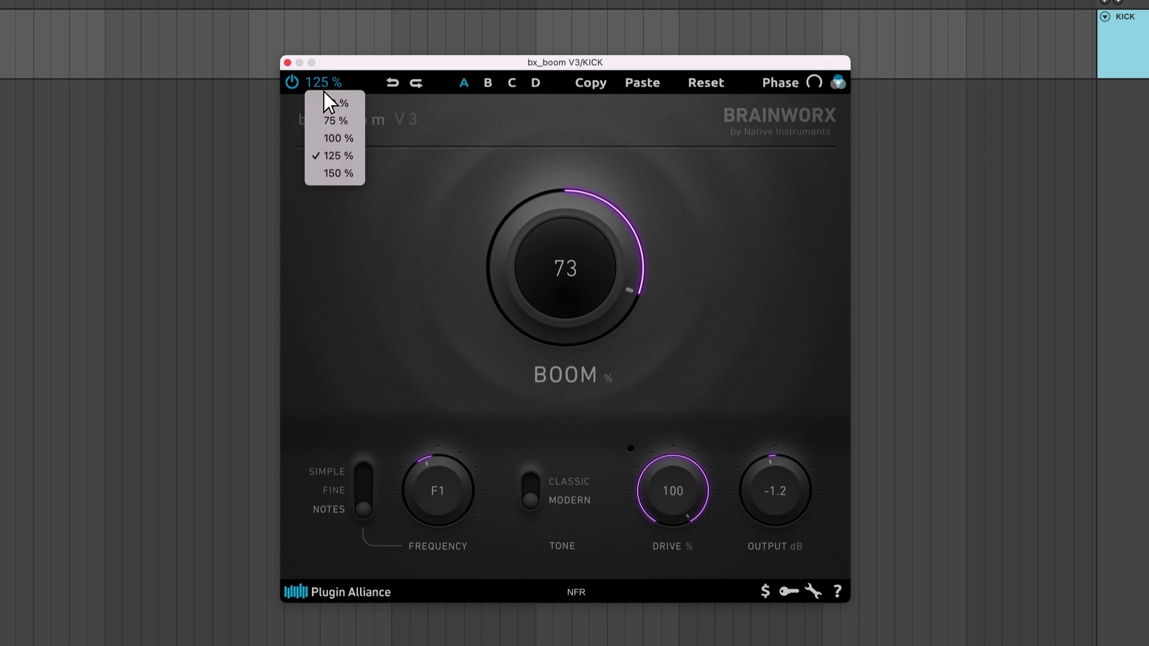
pyautogui.click(336, 139)
pyautogui.click(313, 83)
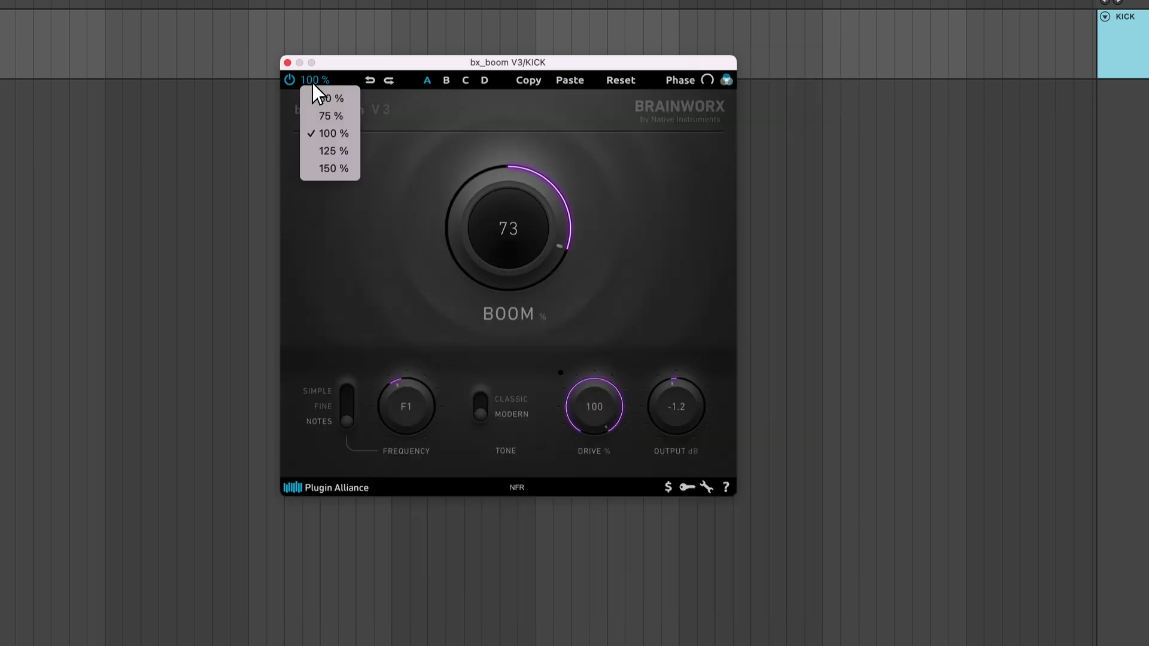
pyautogui.click(337, 155)
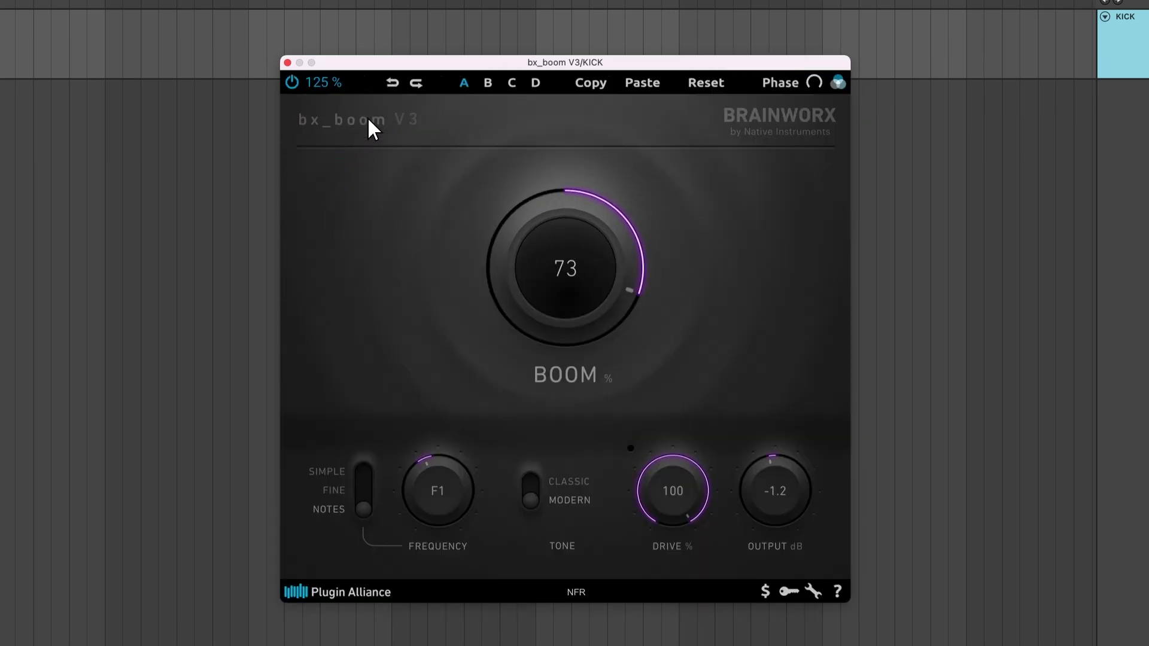
pyautogui.click(393, 84)
pyautogui.click(417, 83)
# Step: Paste the settings into slot B, lower Boom there, then reset slot A to defaults
pyautogui.click(488, 84)
pyautogui.click(640, 84)
pyautogui.moveTo(588, 232); pyautogui.dragTo(592, 286)
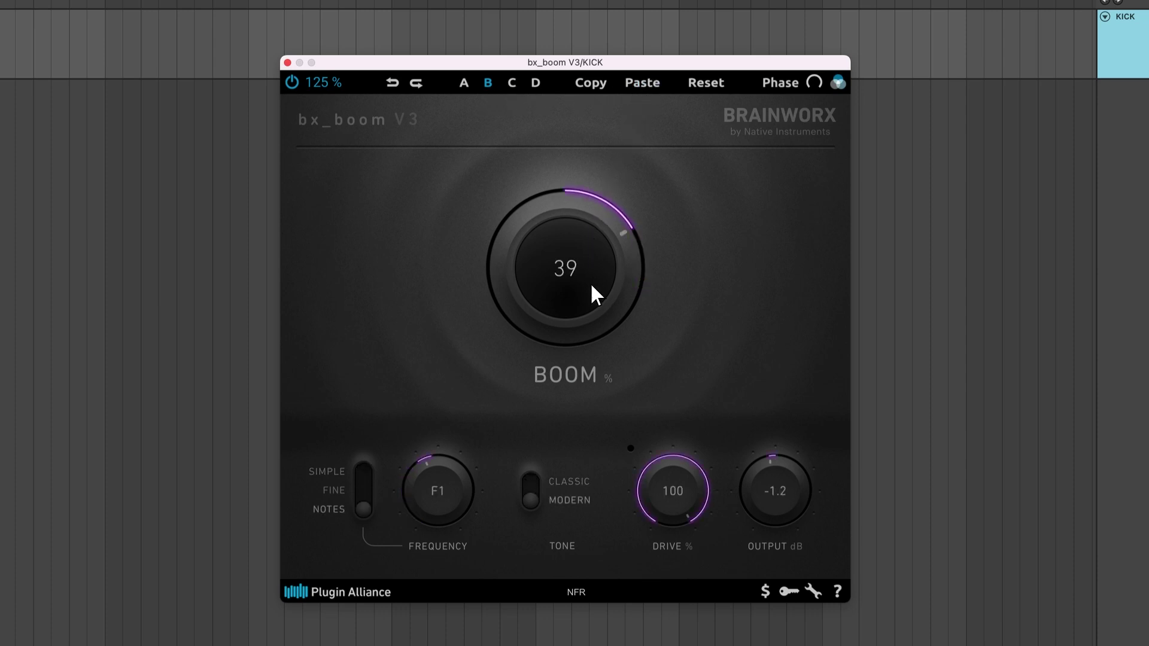
pyautogui.click(464, 83)
pyautogui.click(705, 85)
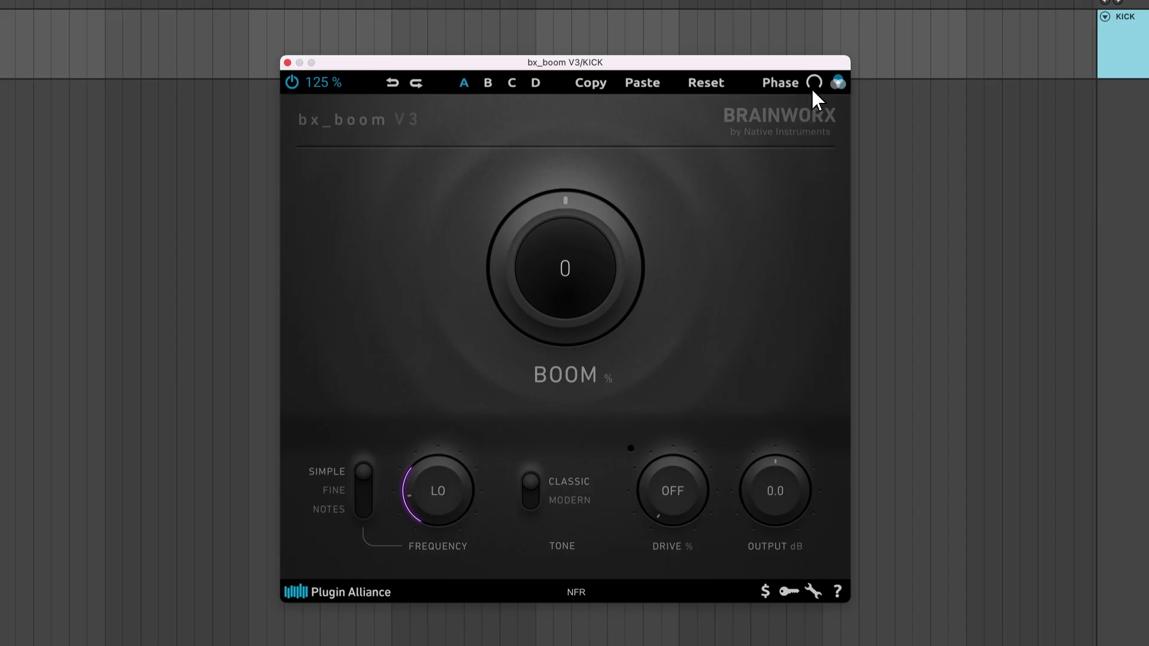
# Step: Rotate the phase to 54°, switch the interface colour to orange, and raise Boom to 77%
pyautogui.moveTo(813, 89); pyautogui.dragTo(829, 0)
pyautogui.click(837, 82)
pyautogui.click(857, 125)
pyautogui.moveTo(611, 262); pyautogui.dragTo(604, 152)
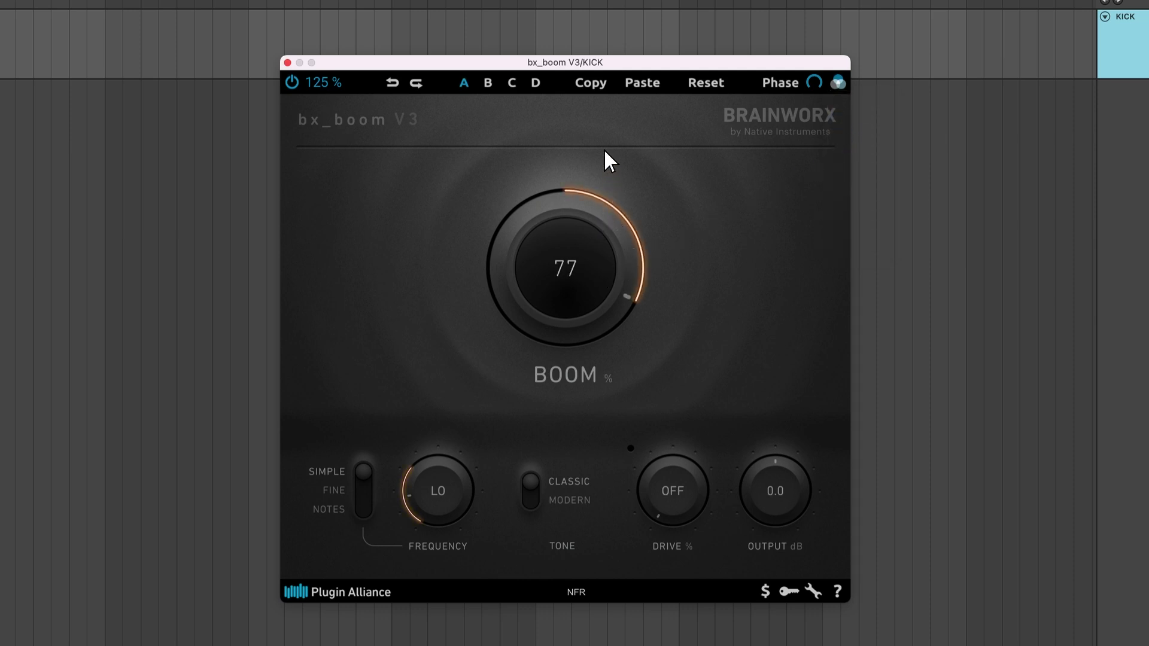